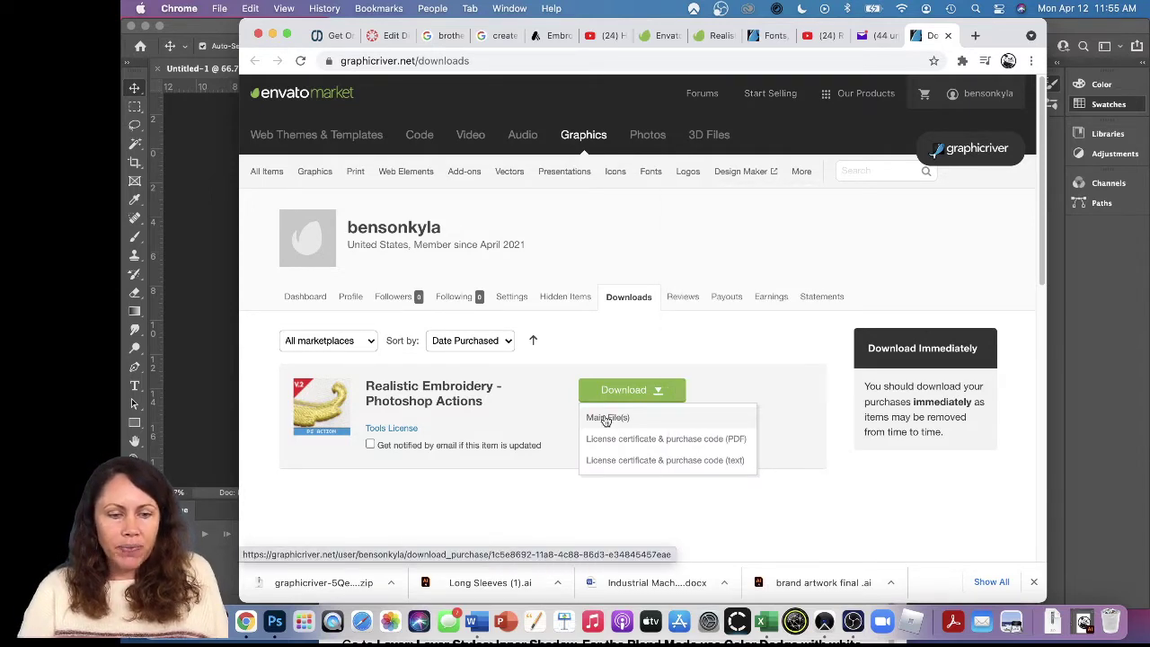
- Download the Realistic Embroidery main files from Envato and expand the downloaded zip
click(608, 417)
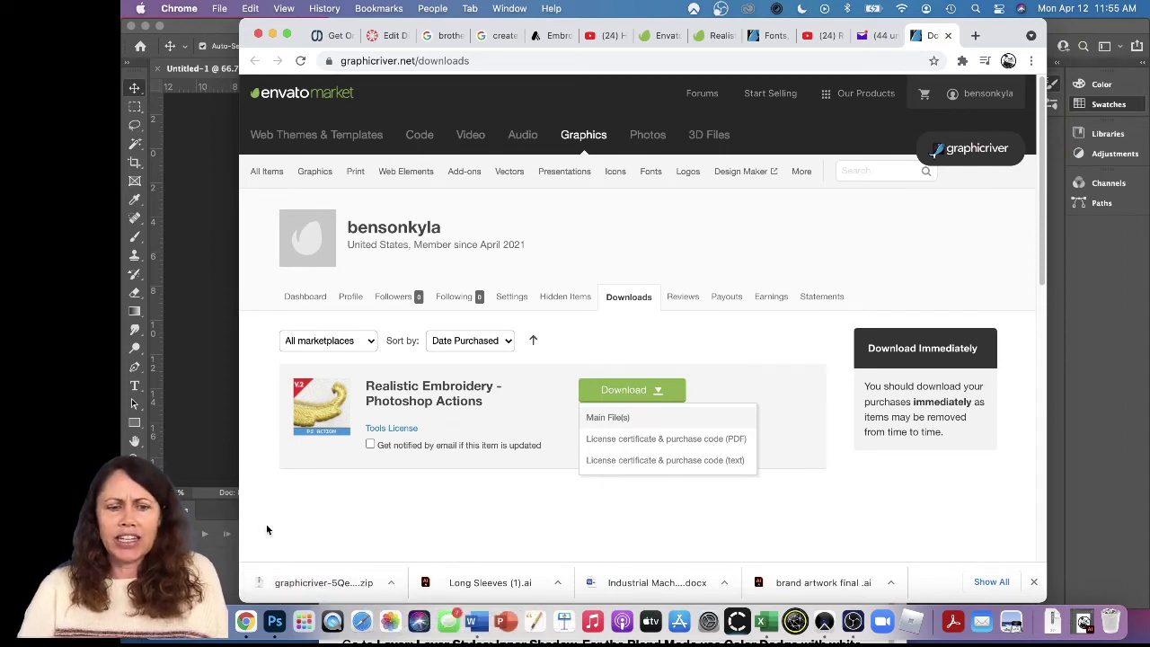
click(289, 581)
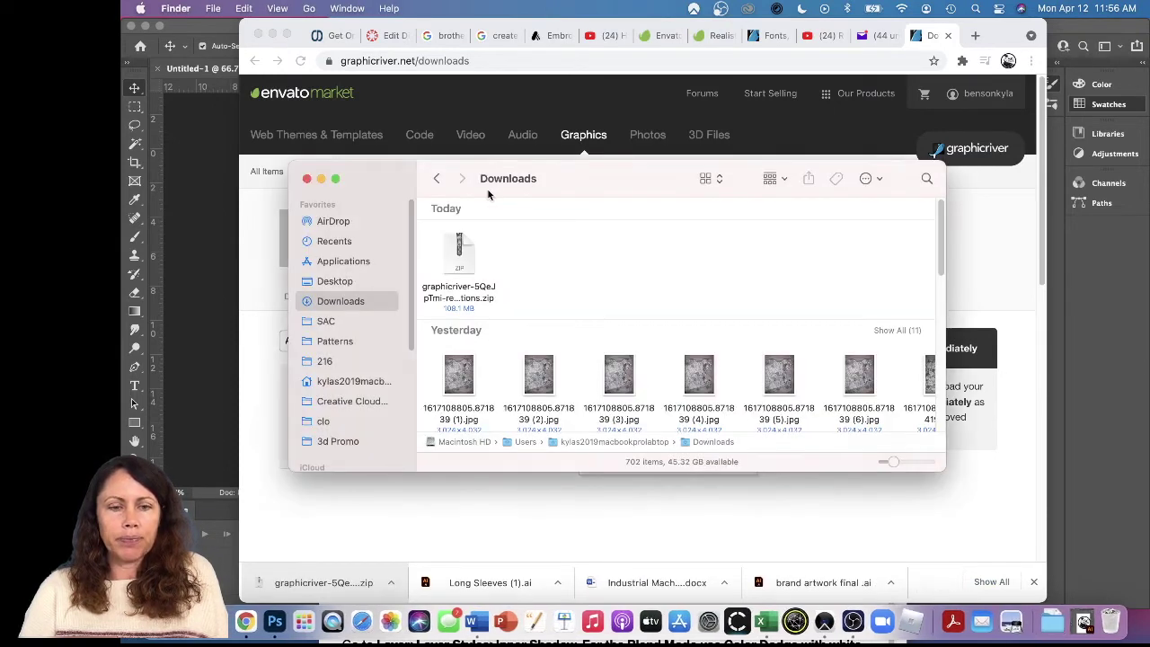
- Open the unzipped graphicriver folder in Downloads to view its five files, then return to Photoshop
click(457, 249)
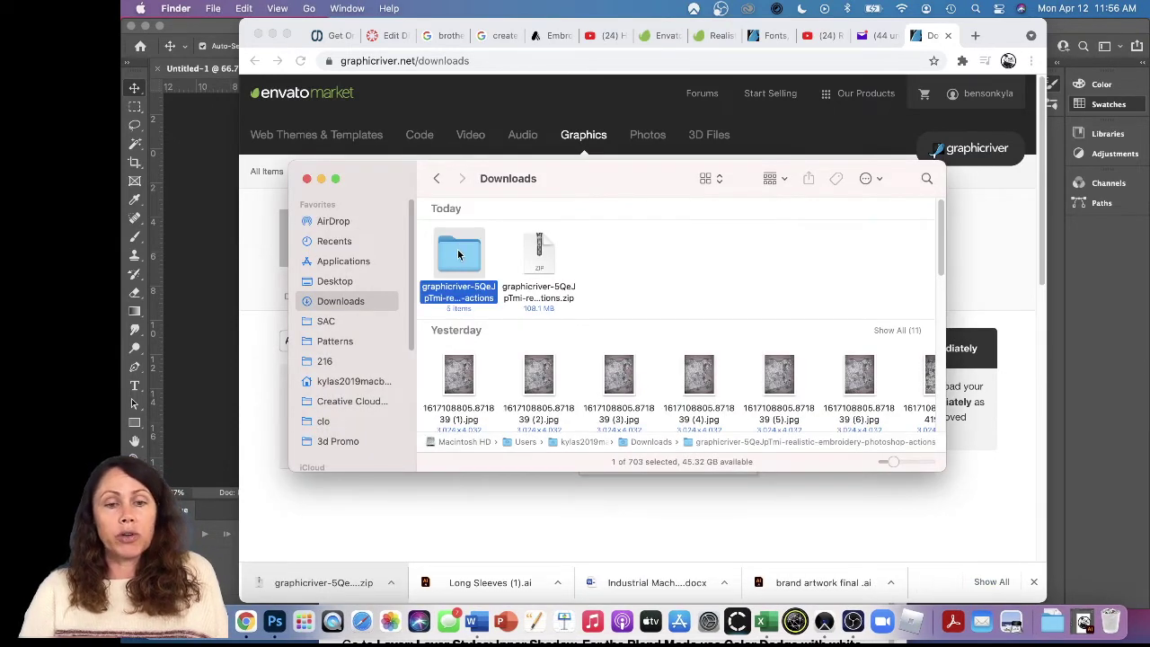
double_click(457, 249)
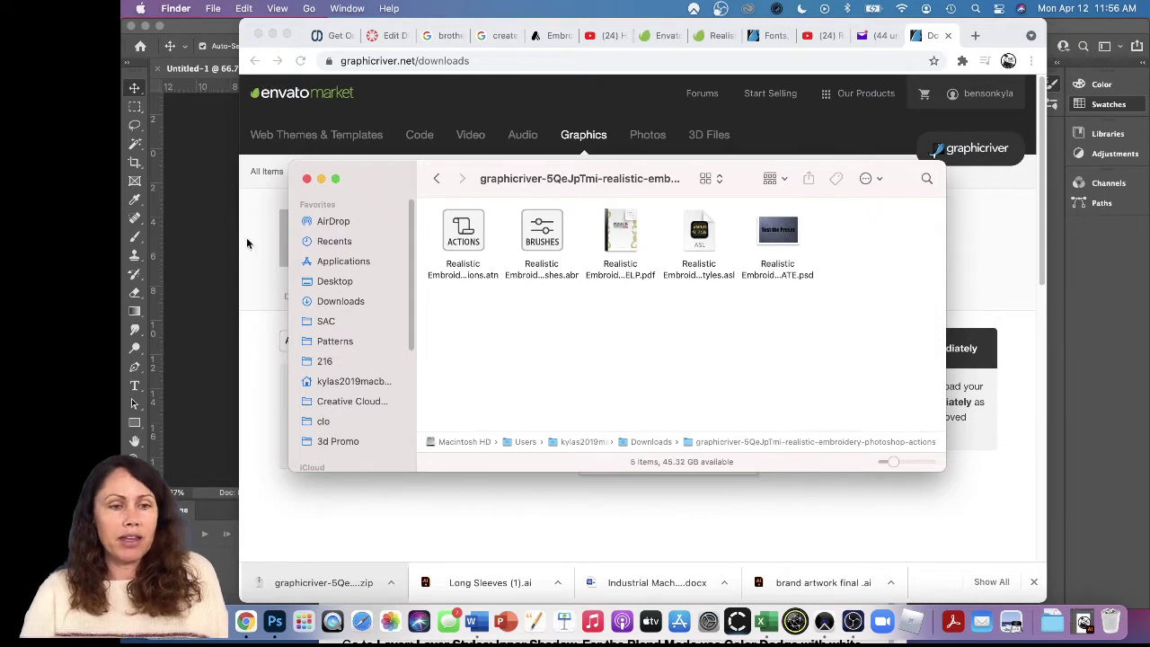
click(220, 225)
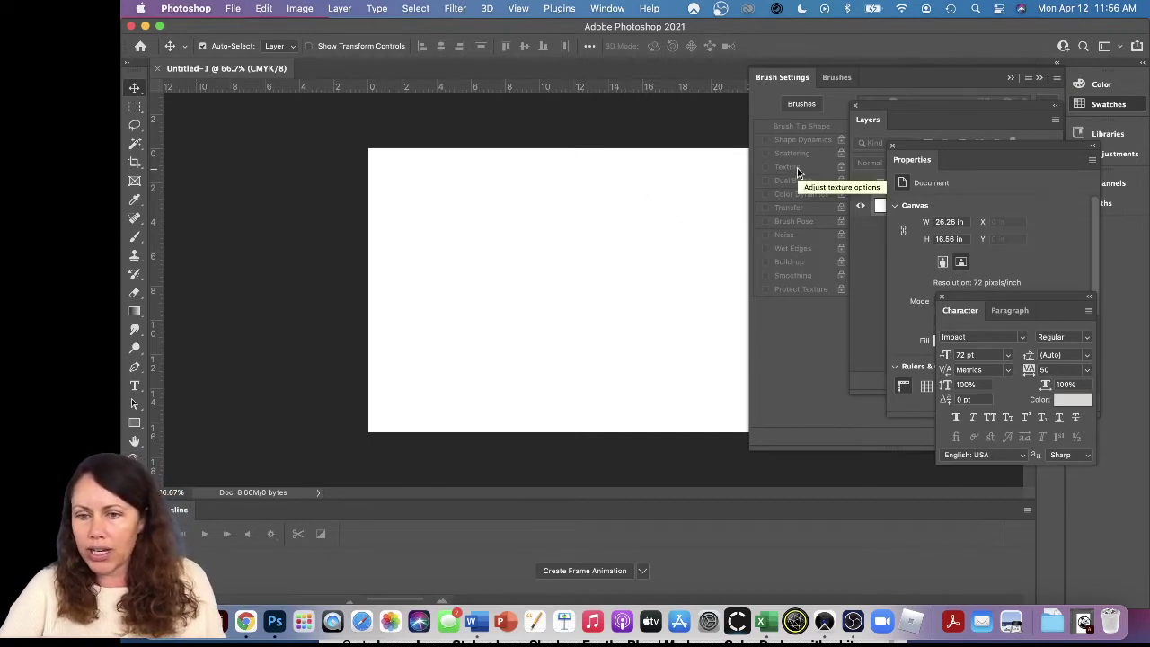
- Load 'Realistic Embroidery 2 - Actions.atn' into the Actions panel and enlarge the panel
click(606, 9)
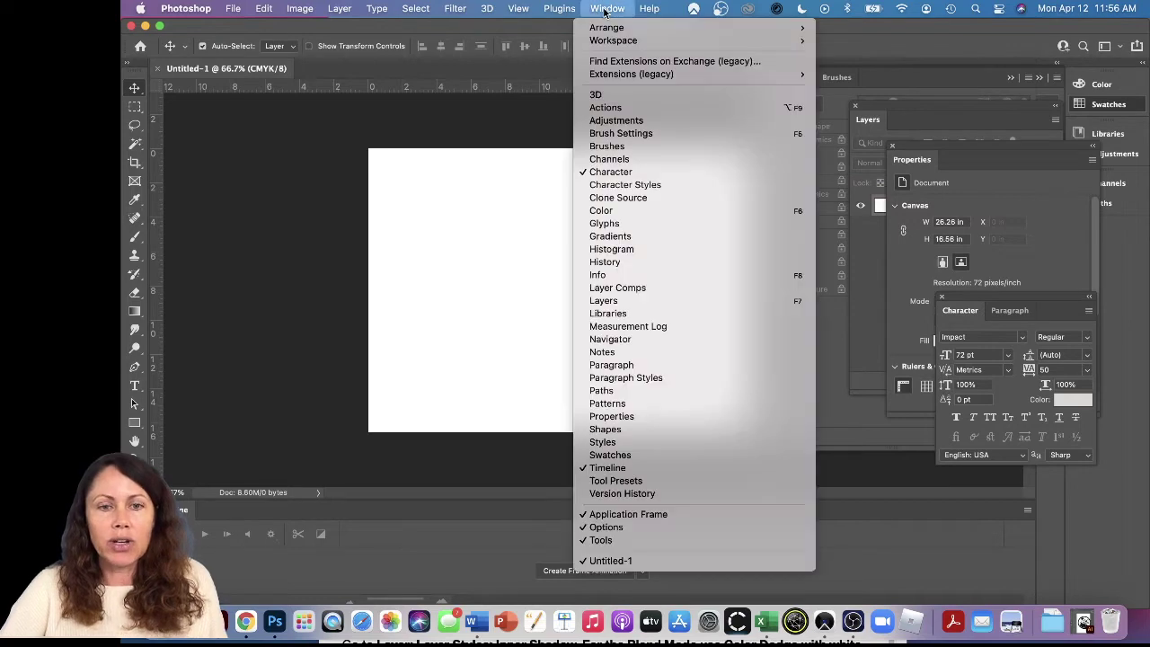
click(607, 108)
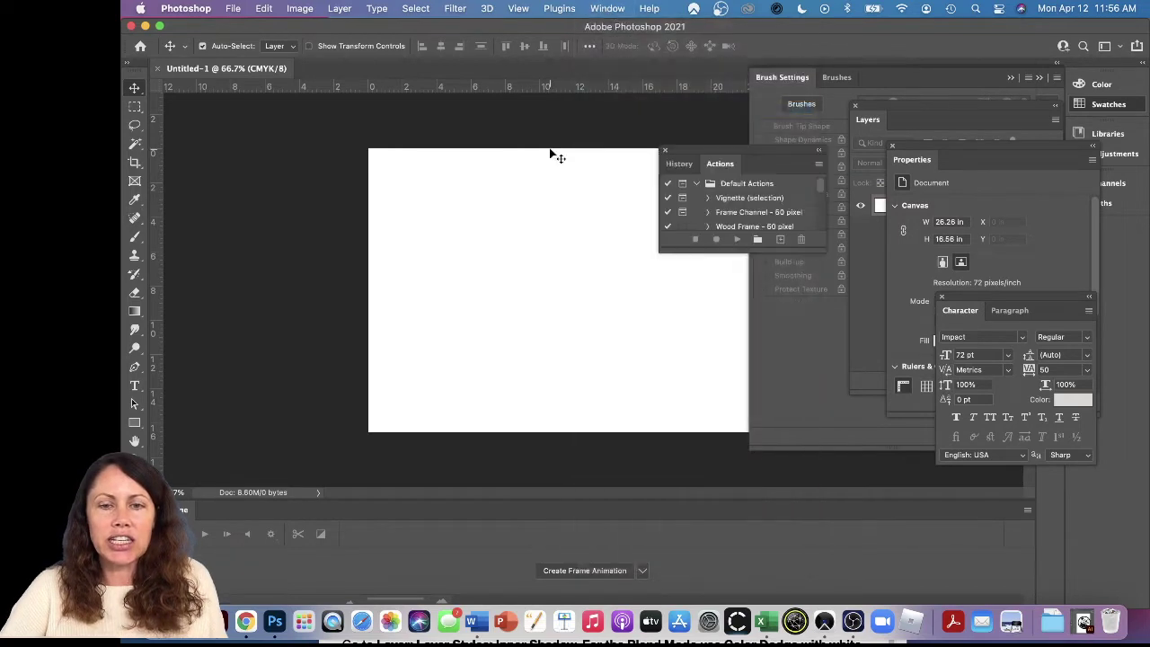
click(819, 166)
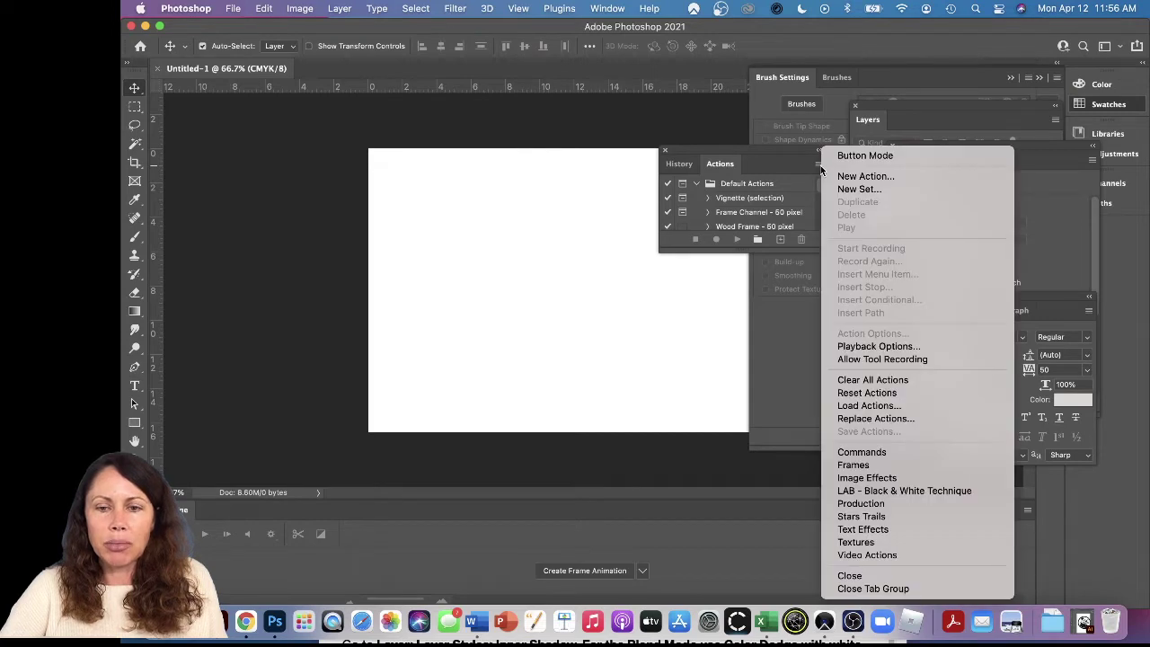
click(912, 411)
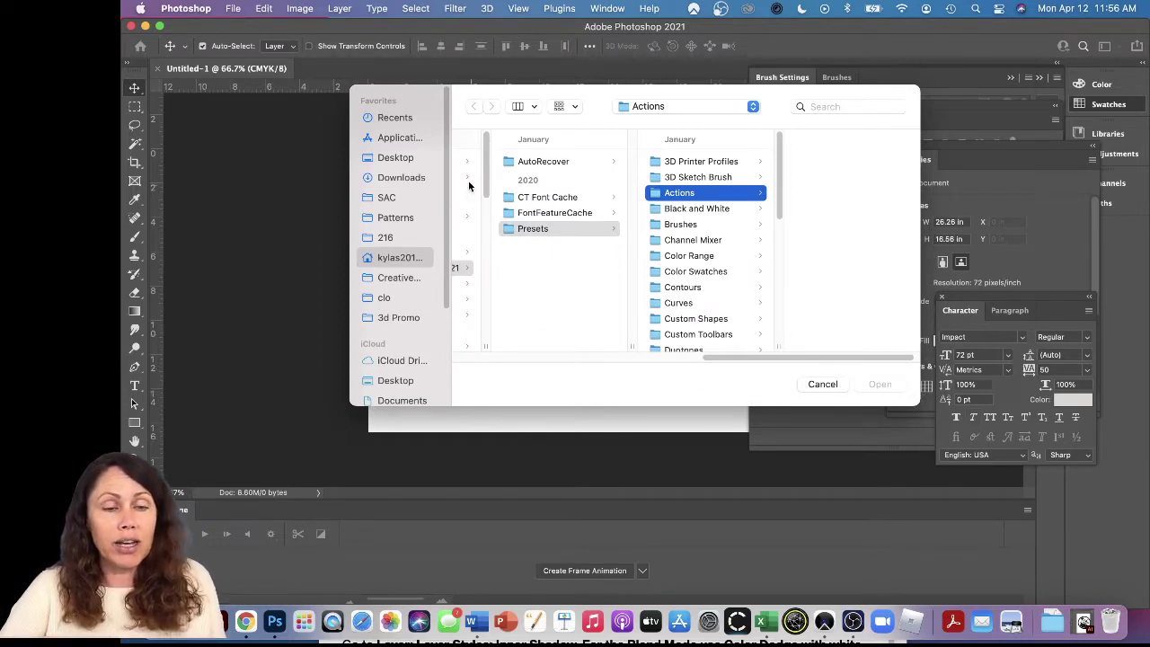
click(421, 178)
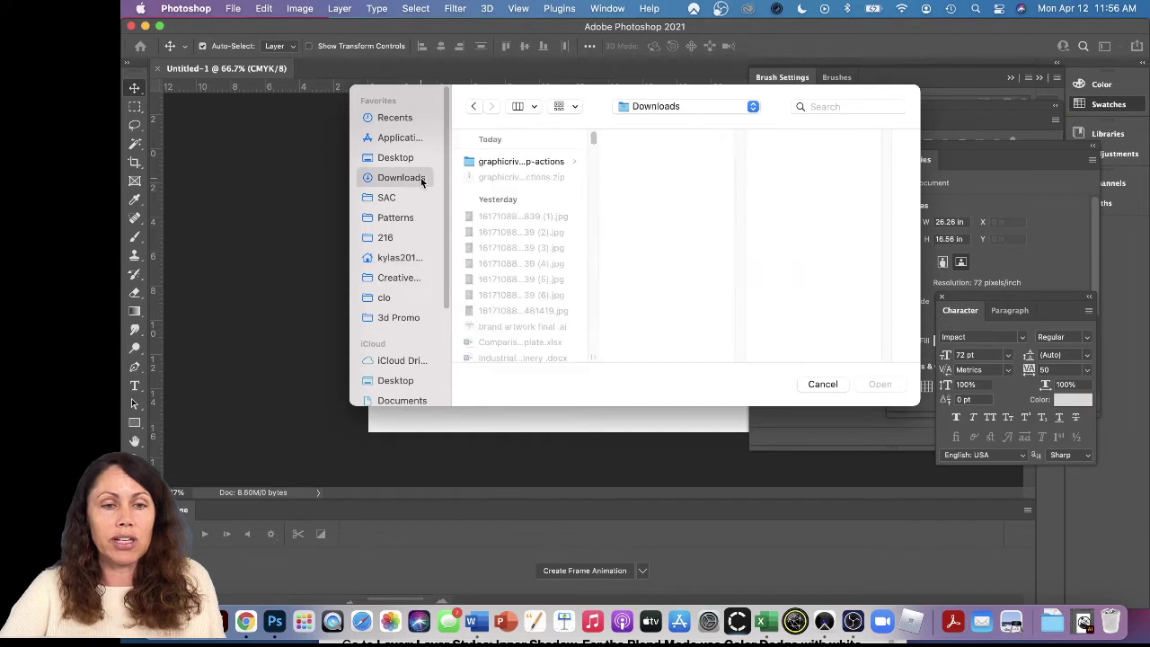
click(501, 165)
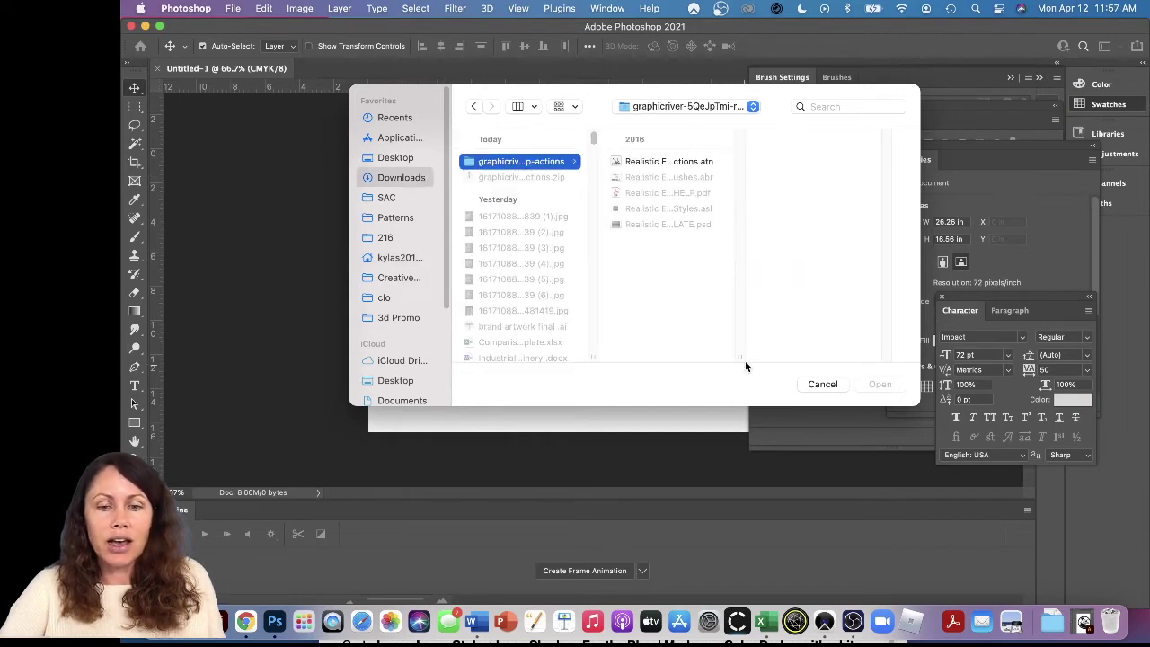
drag(740, 353, 832, 346)
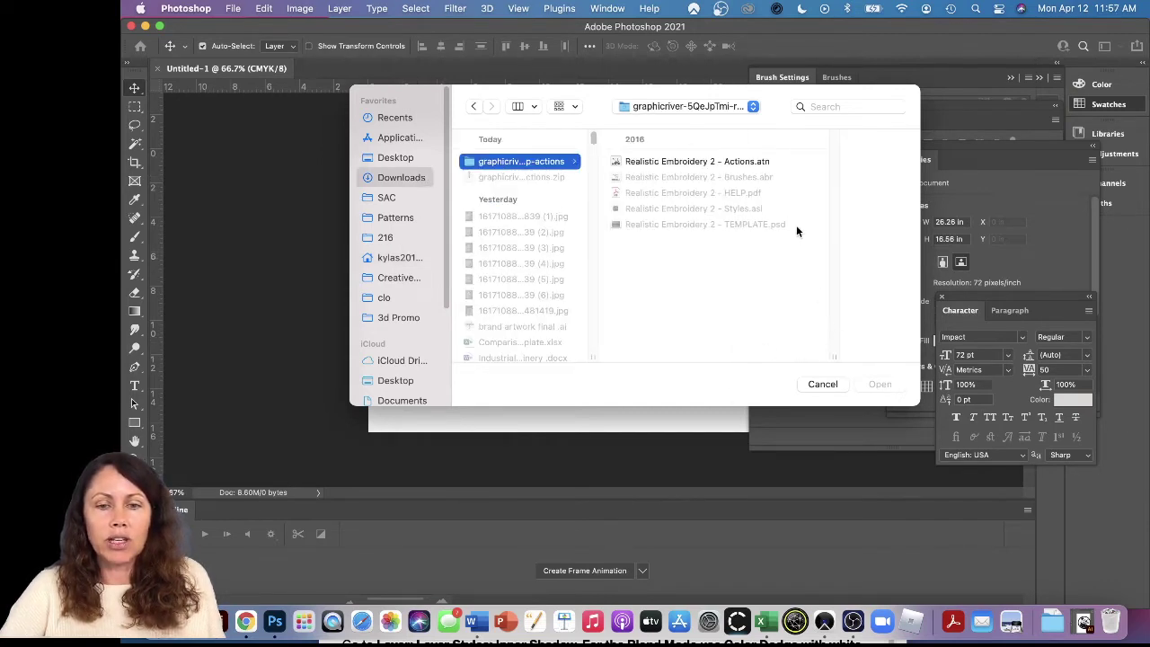
click(688, 161)
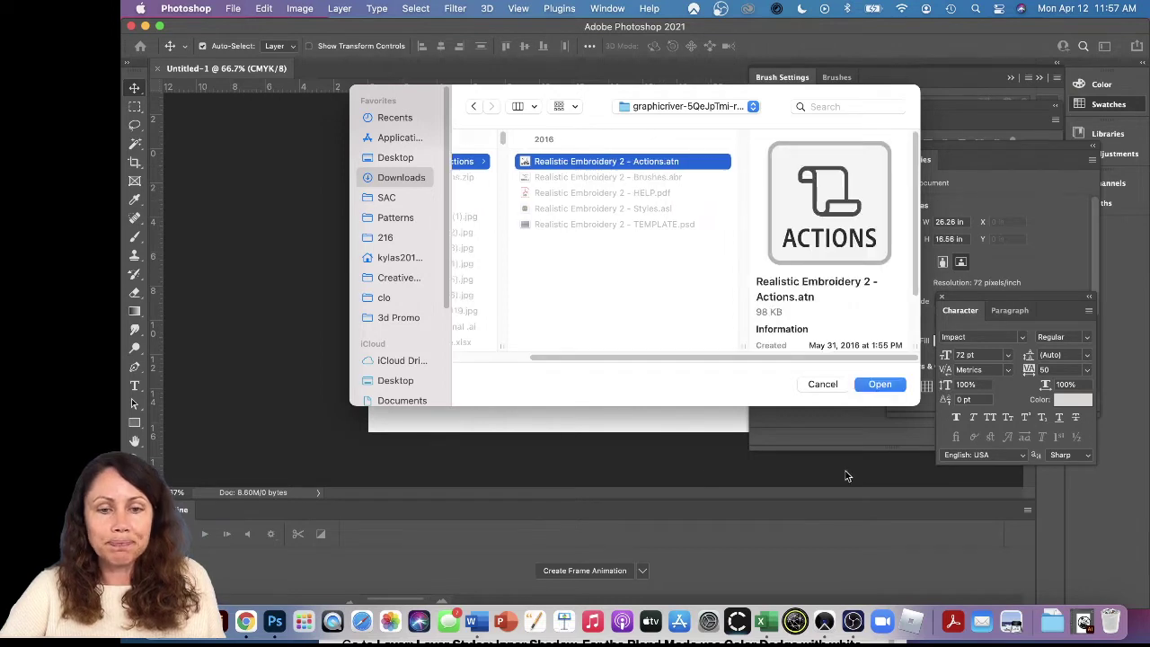
click(877, 383)
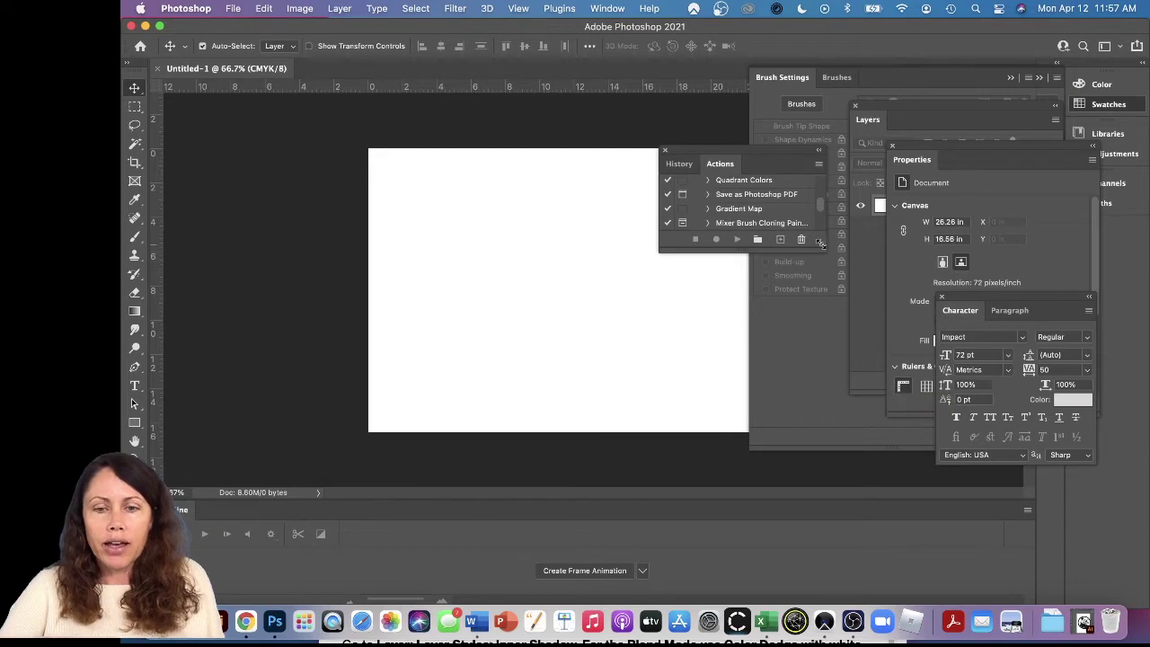
drag(820, 243, 839, 483)
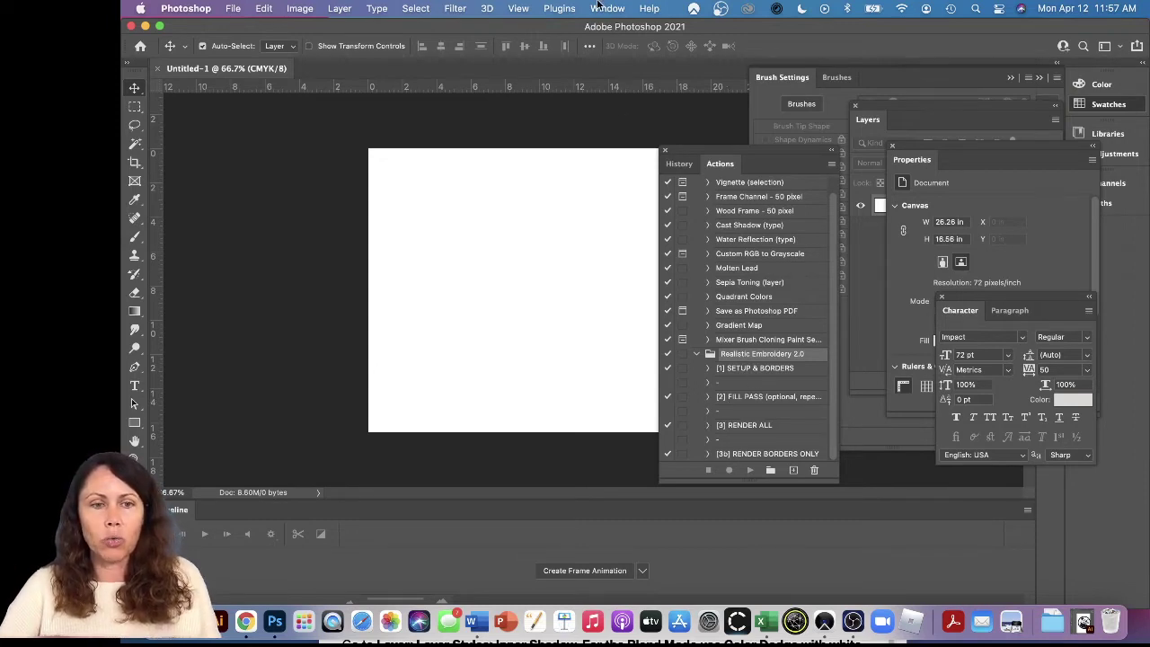
click(267, 9)
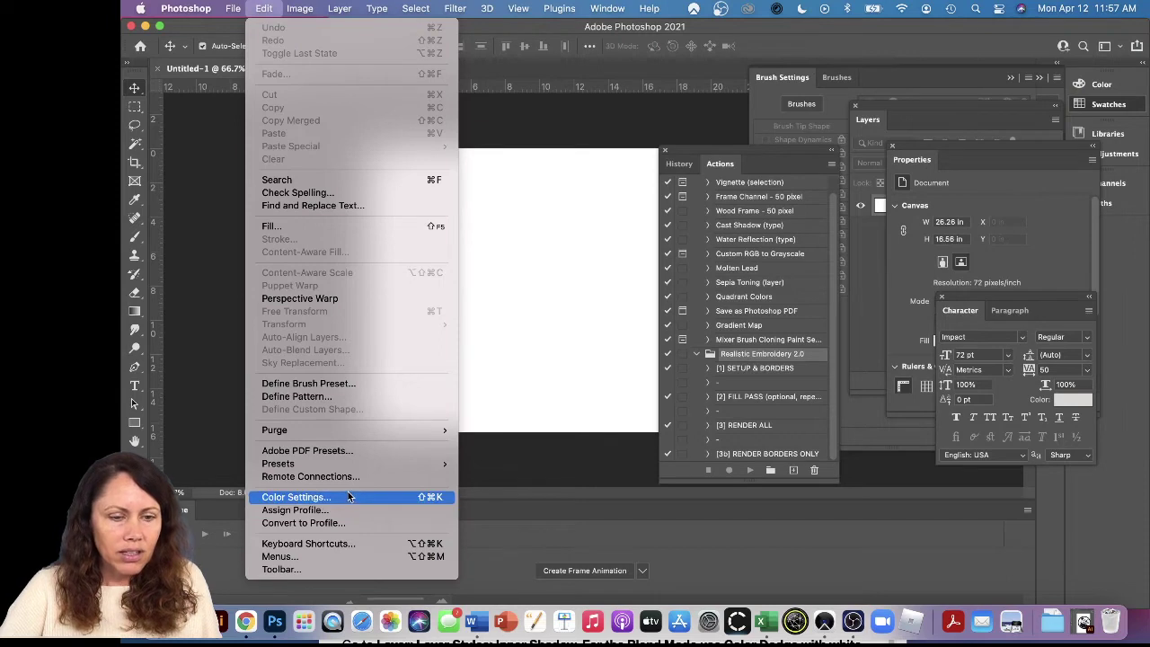
mouse_move(350, 465)
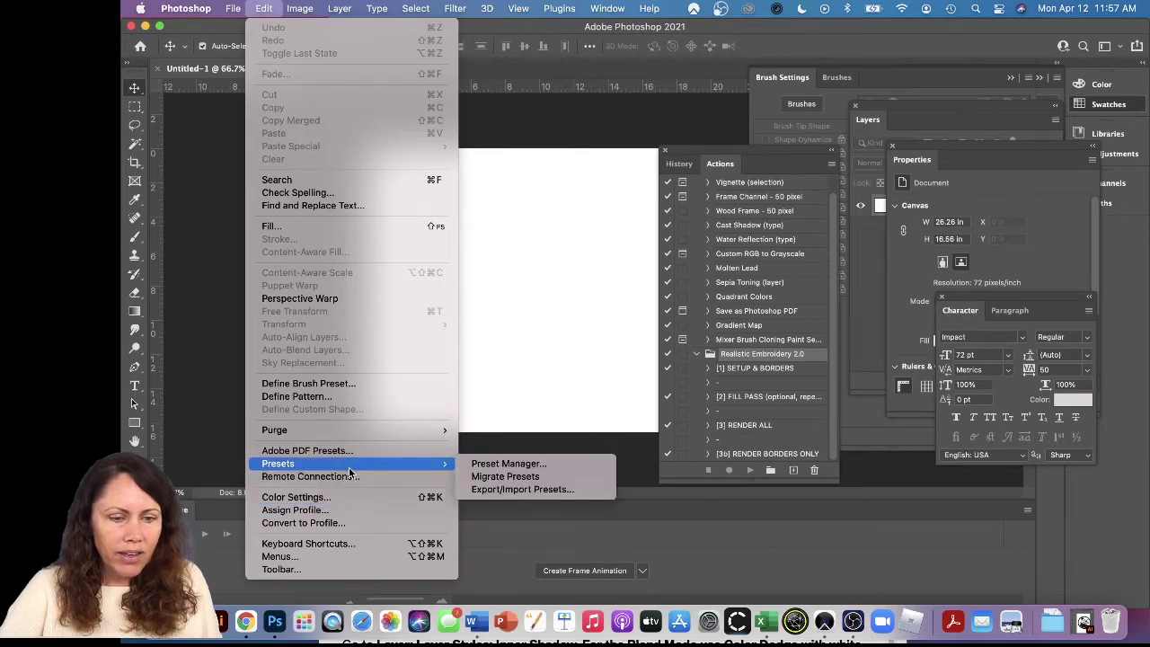
click(528, 465)
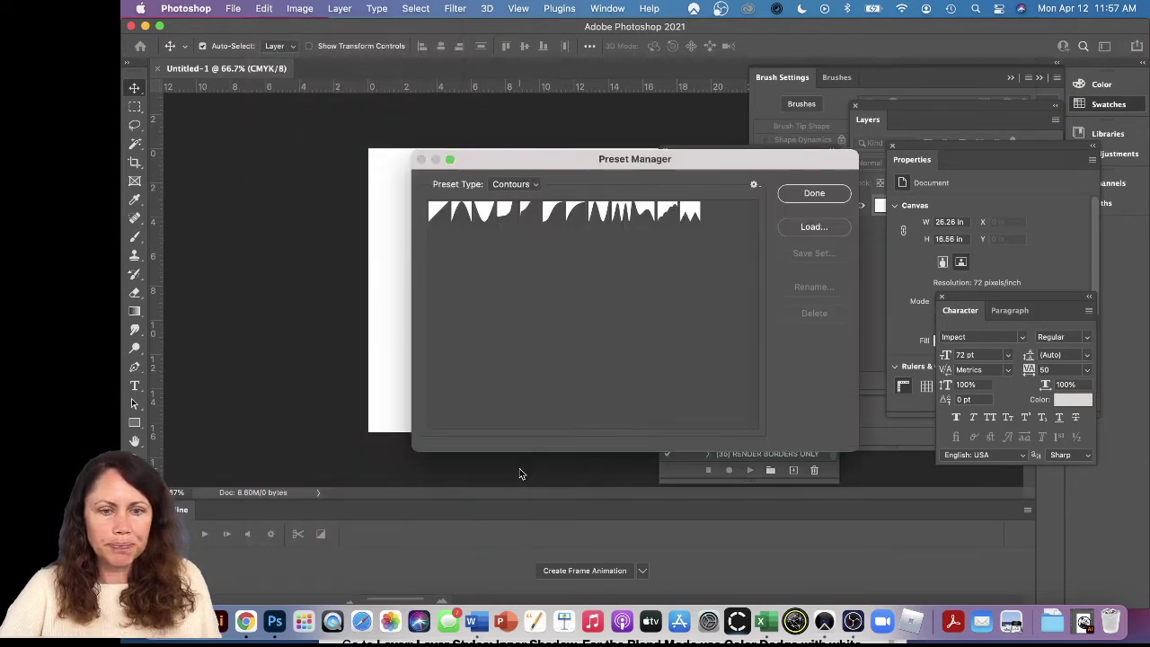
click(536, 184)
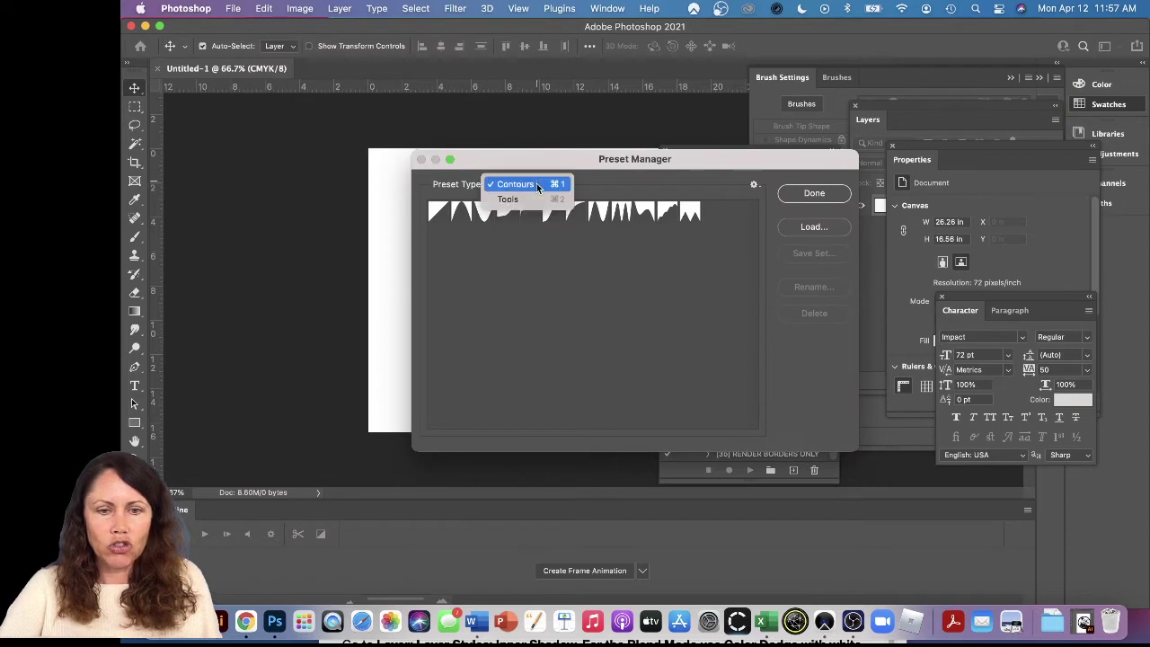
click(757, 183)
click(756, 184)
click(722, 174)
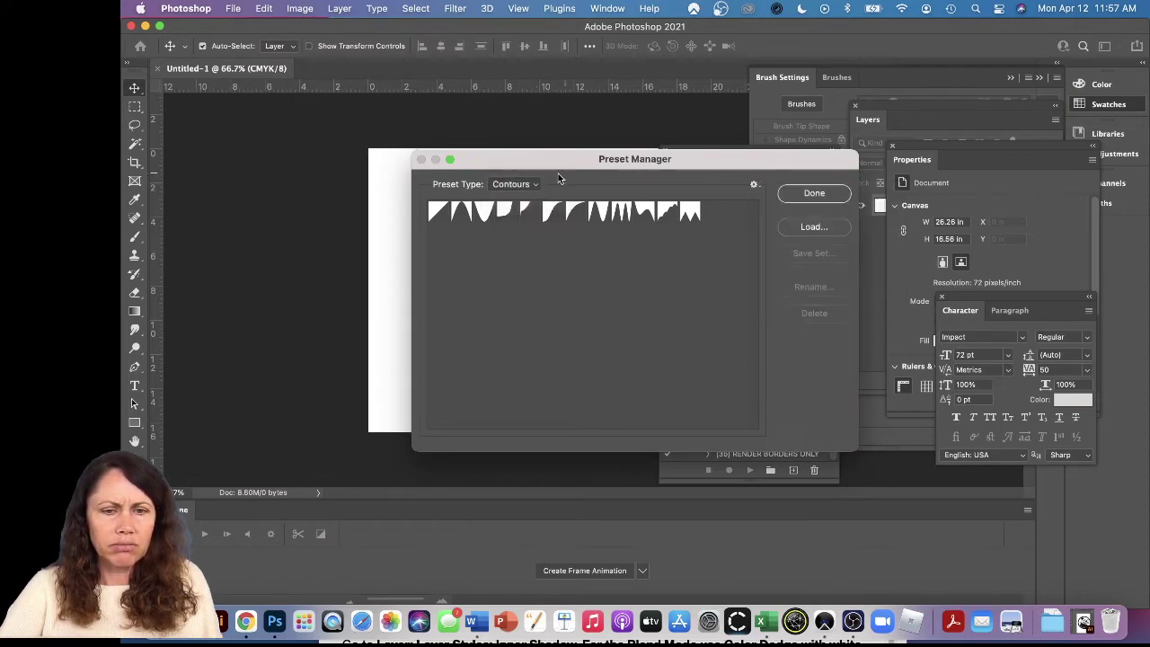
click(527, 184)
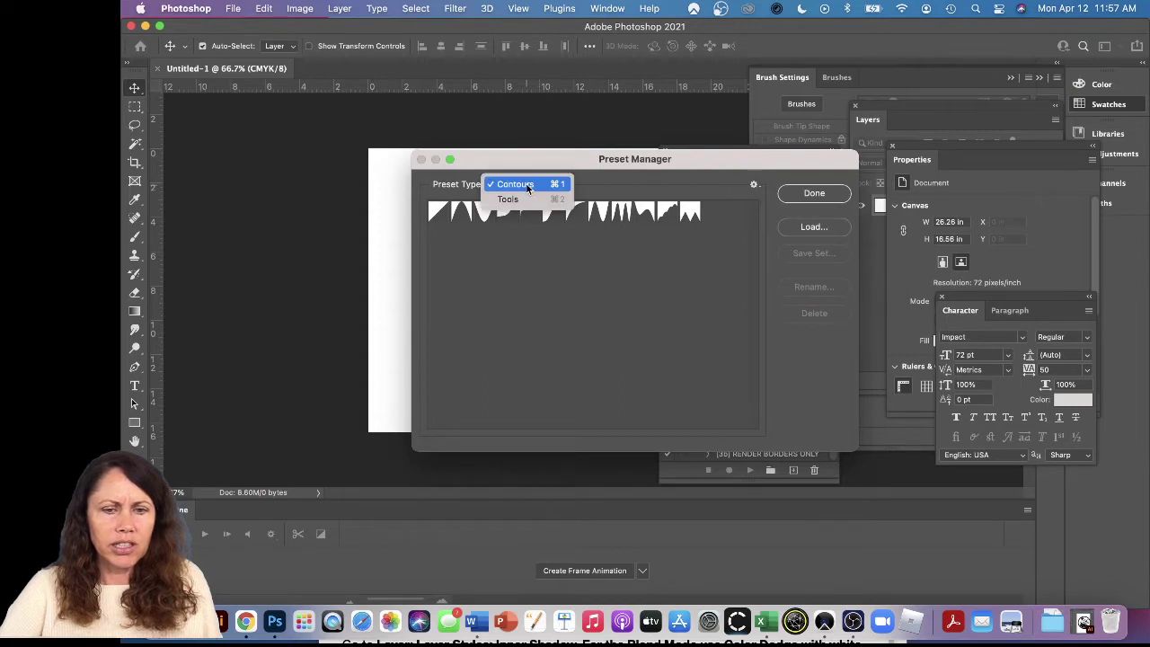
click(521, 184)
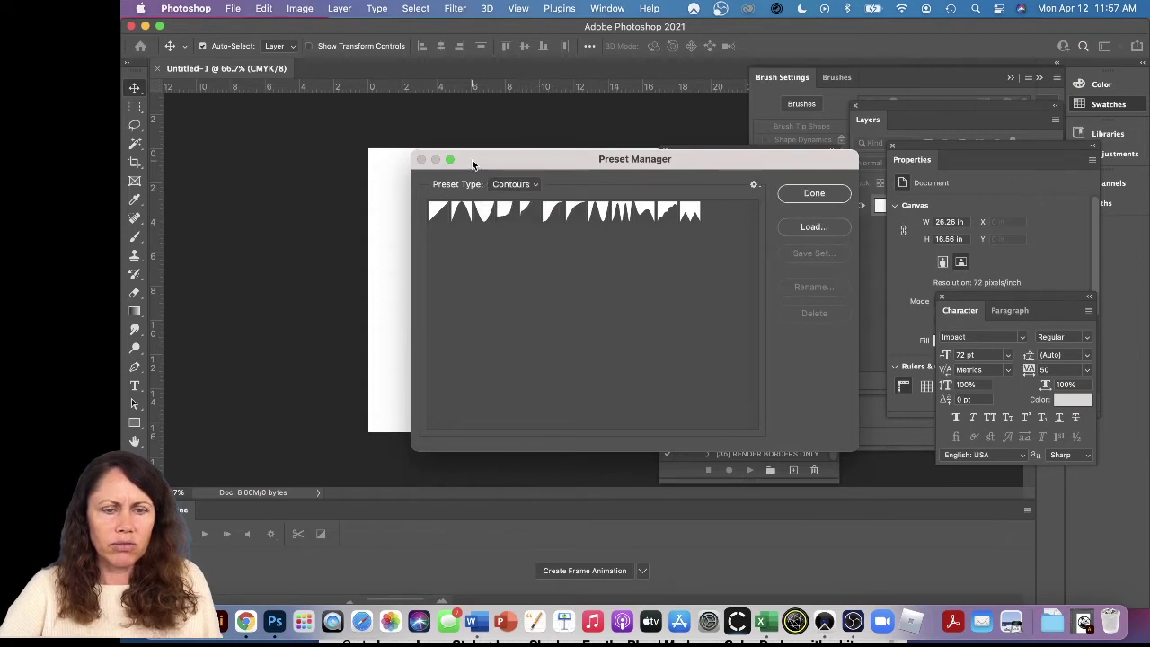
click(814, 193)
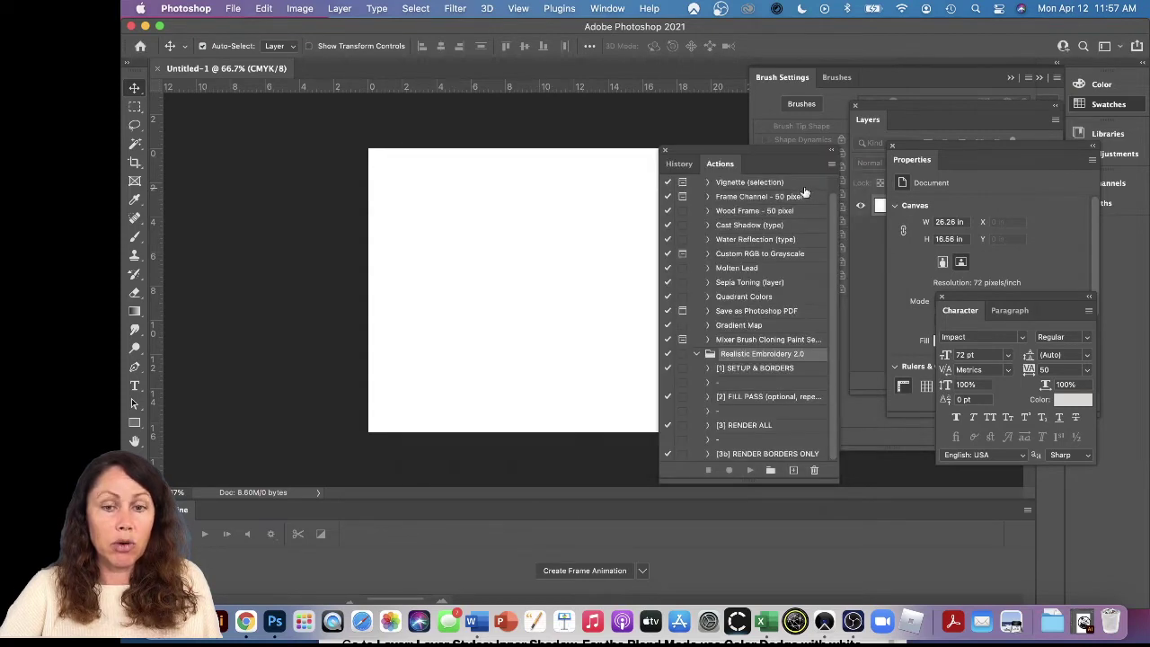
- Close the Brush Settings group and float the Brushes panel over the canvas
click(604, 9)
click(605, 9)
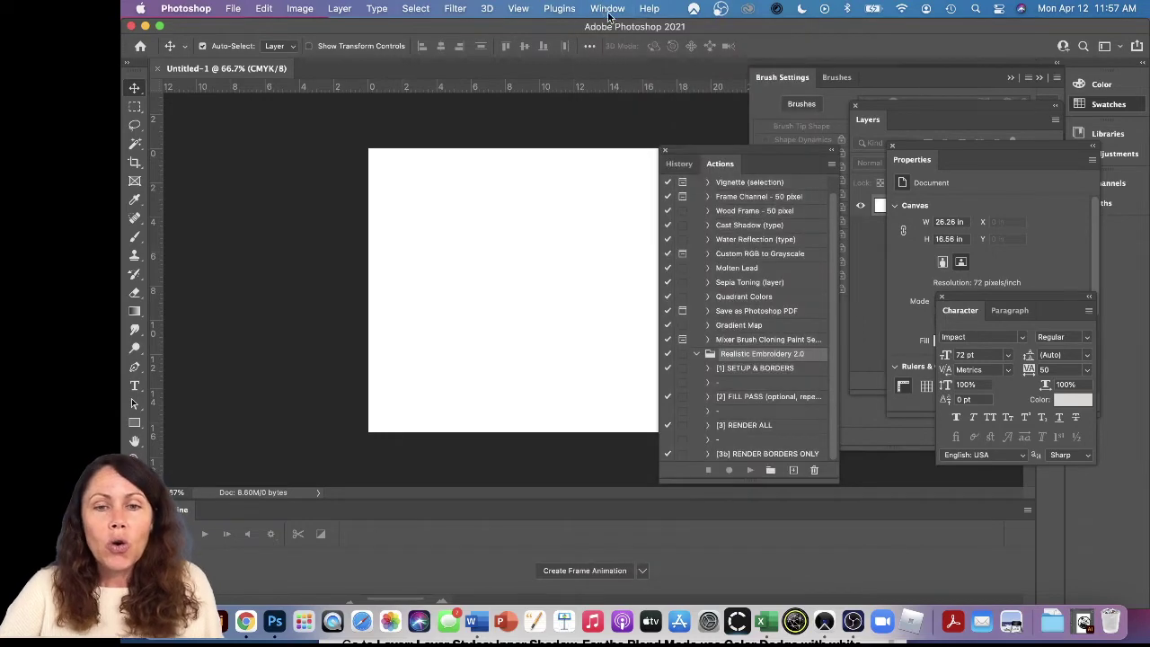
click(783, 81)
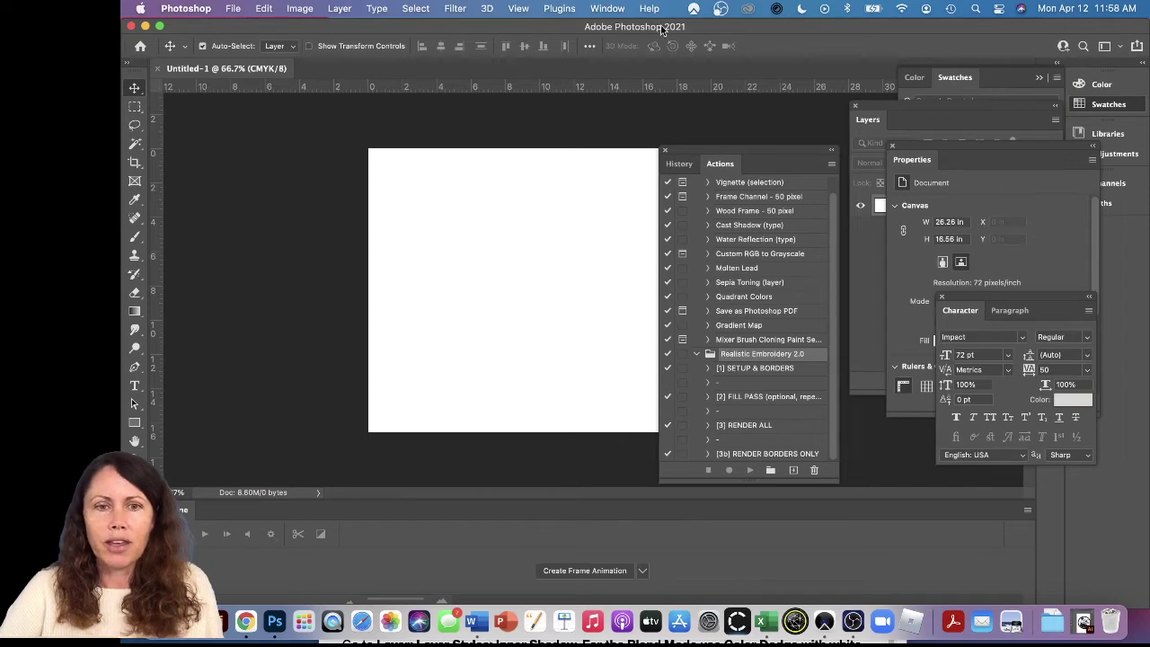
click(603, 9)
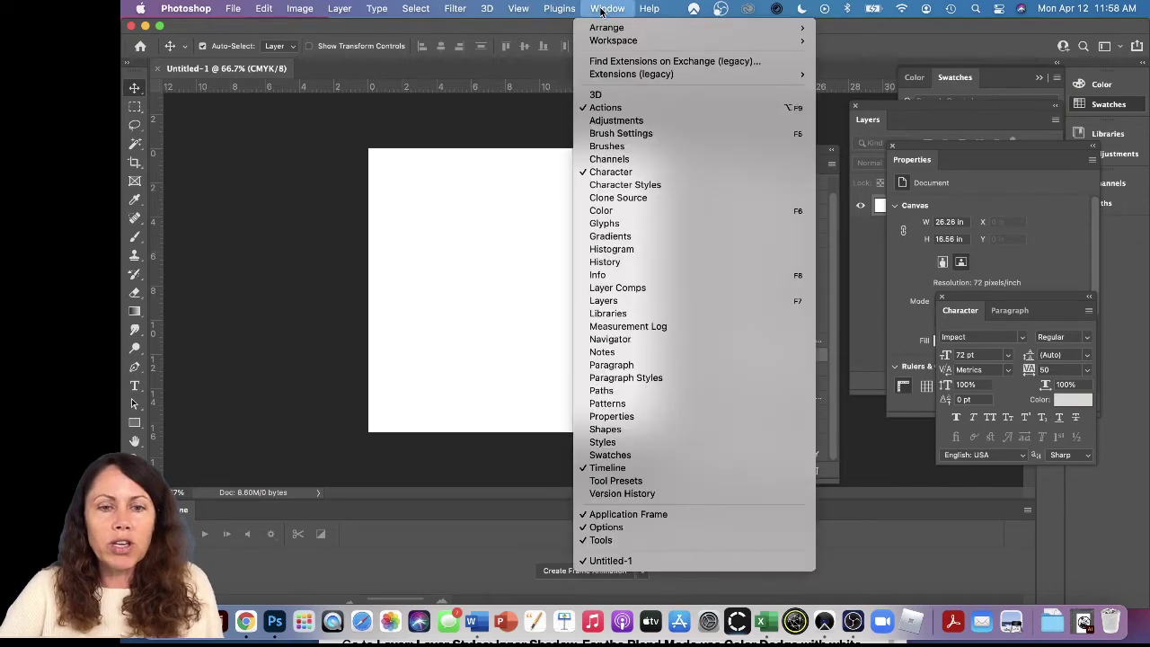
click(648, 146)
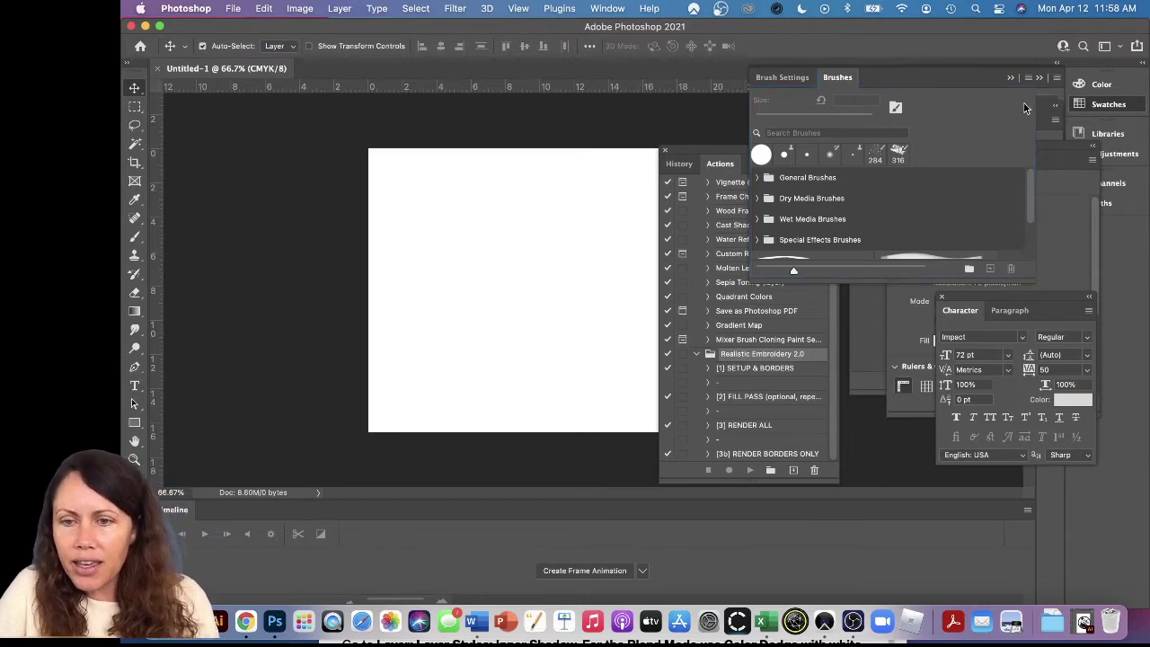
drag(837, 78, 548, 154)
- Import the embroidery .abr brushes file from the unzipped Downloads folder
click(583, 149)
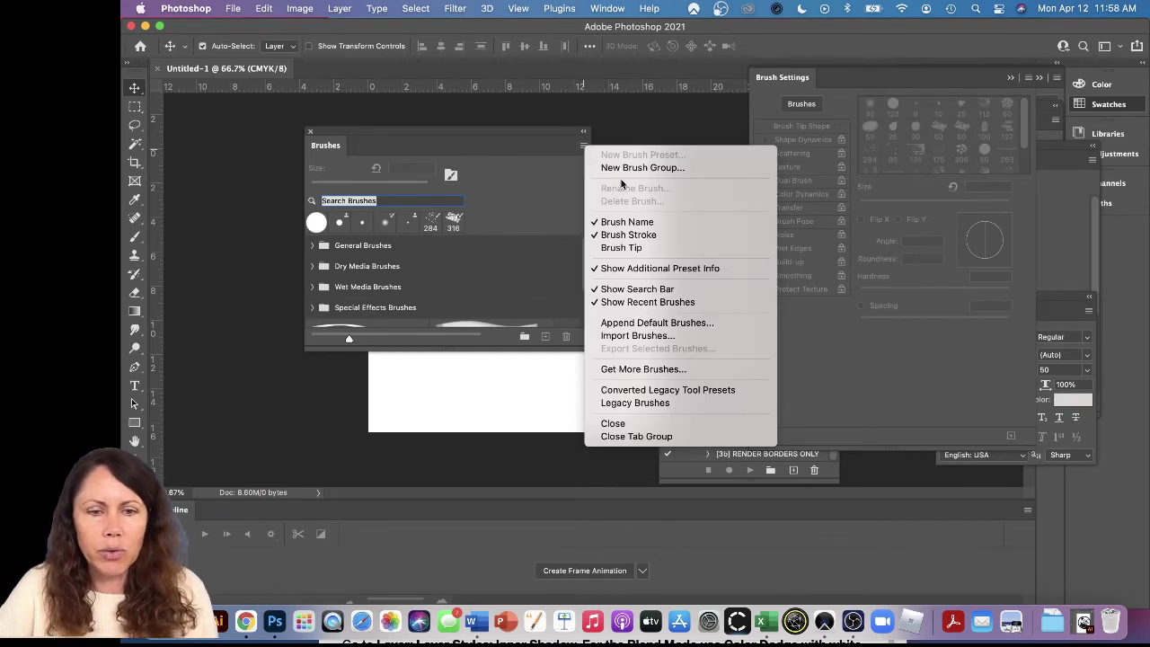
click(674, 338)
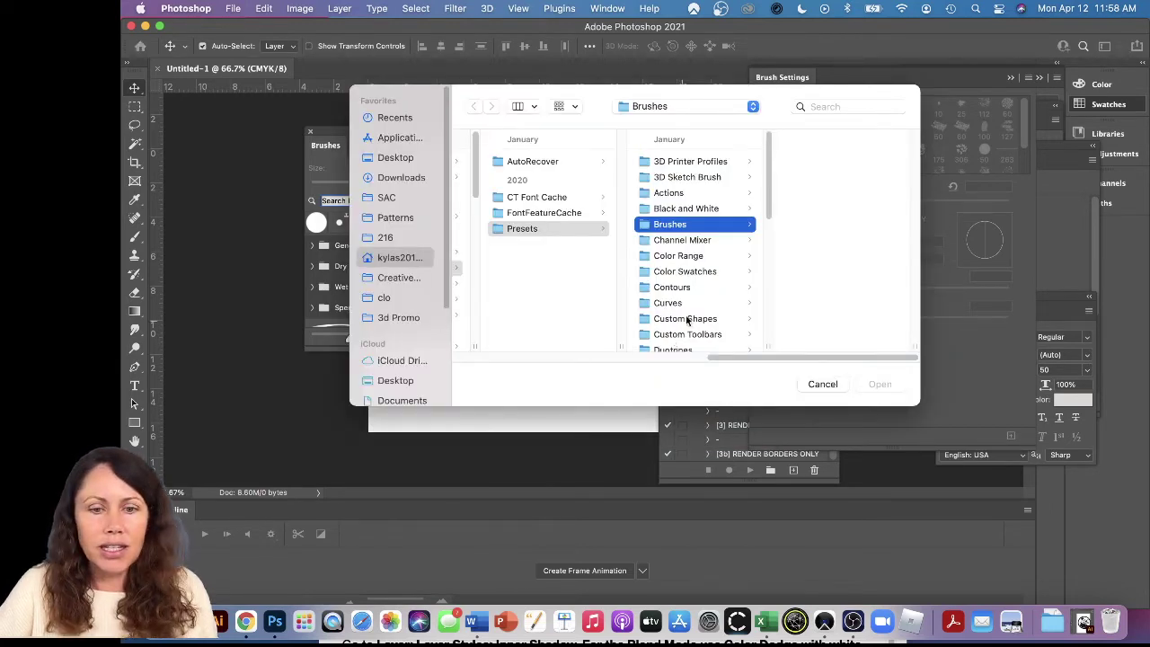
click(413, 179)
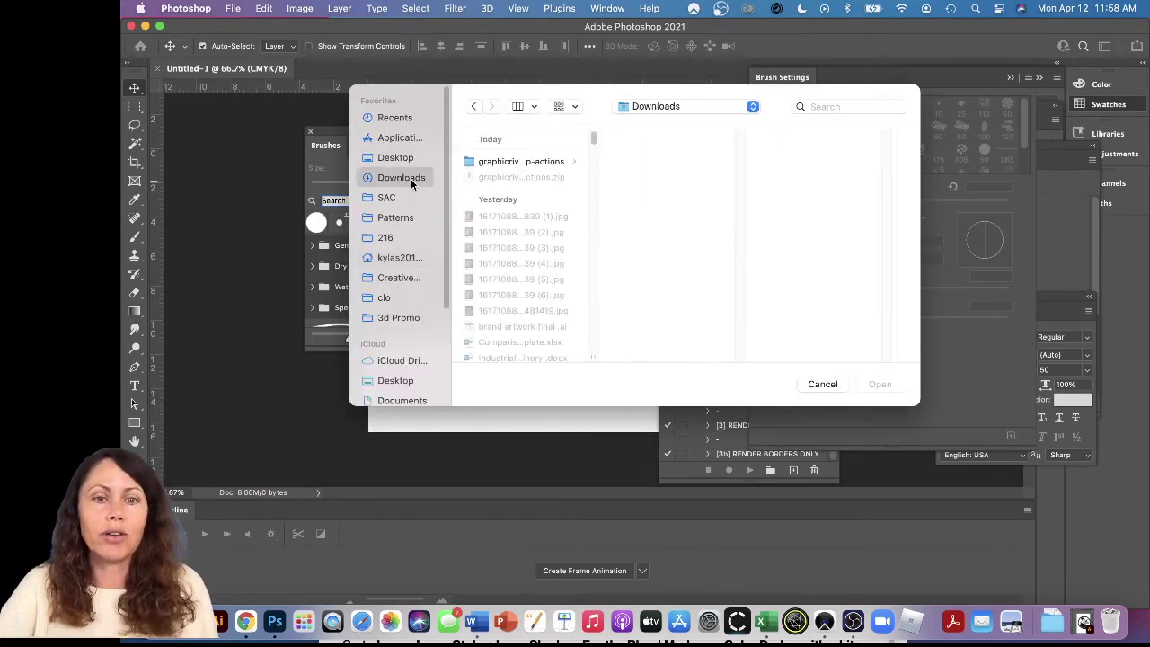
click(522, 162)
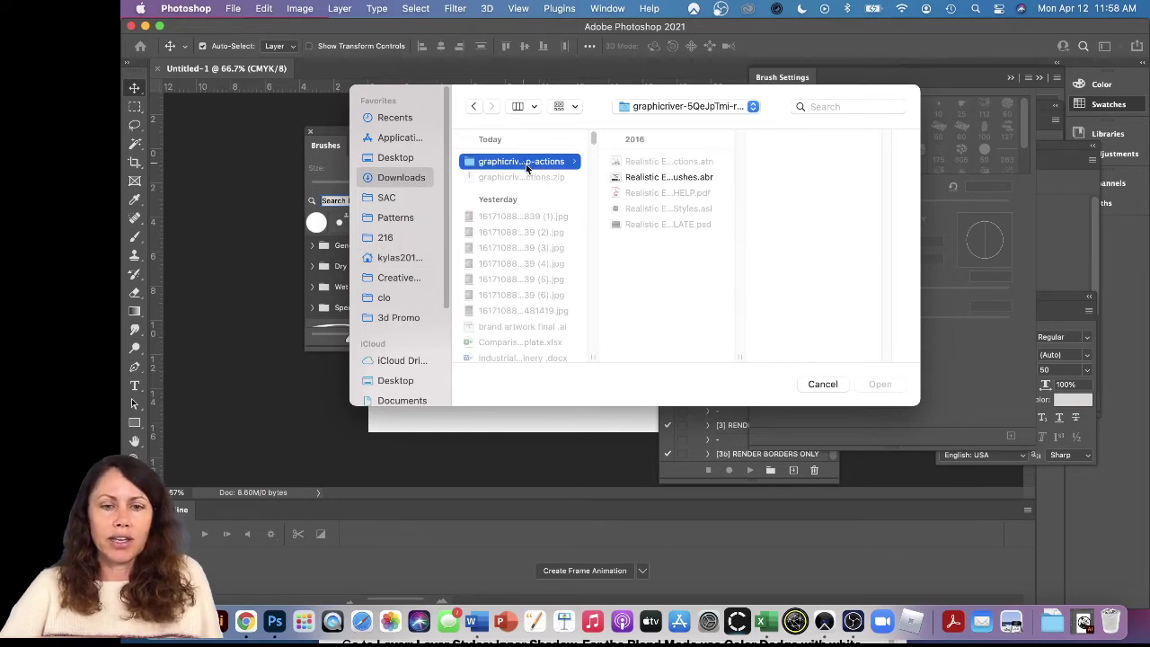
double_click(660, 178)
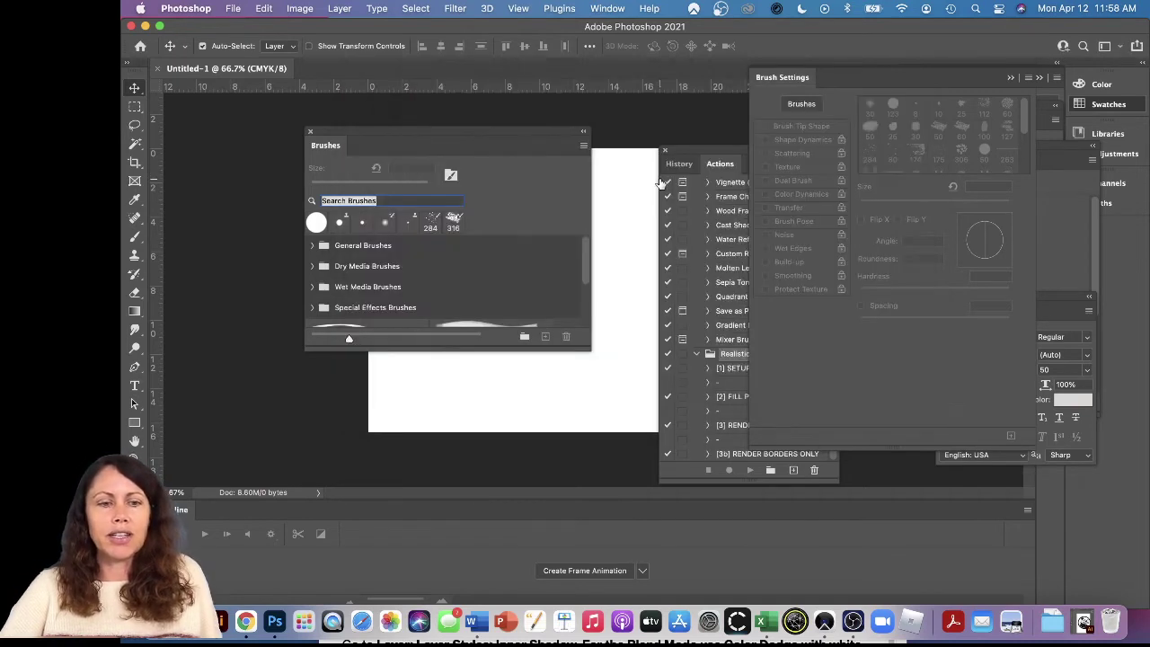
- Show the Patterns panel, browse to the unzipped download folder, then cancel importing patterns
click(608, 11)
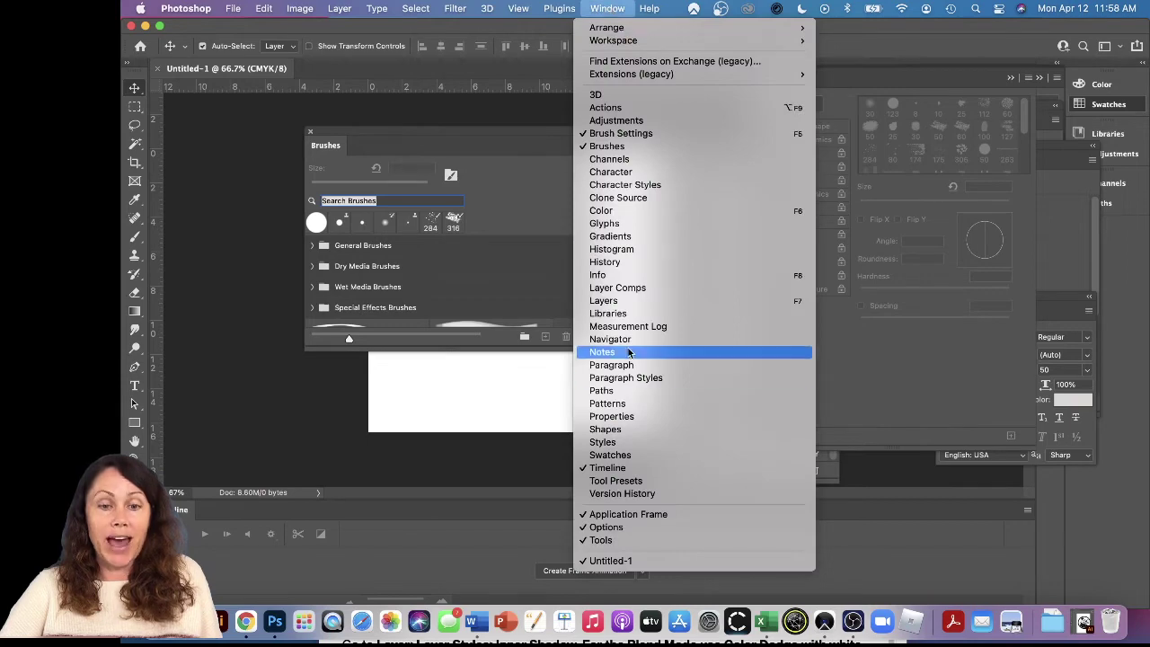
click(645, 404)
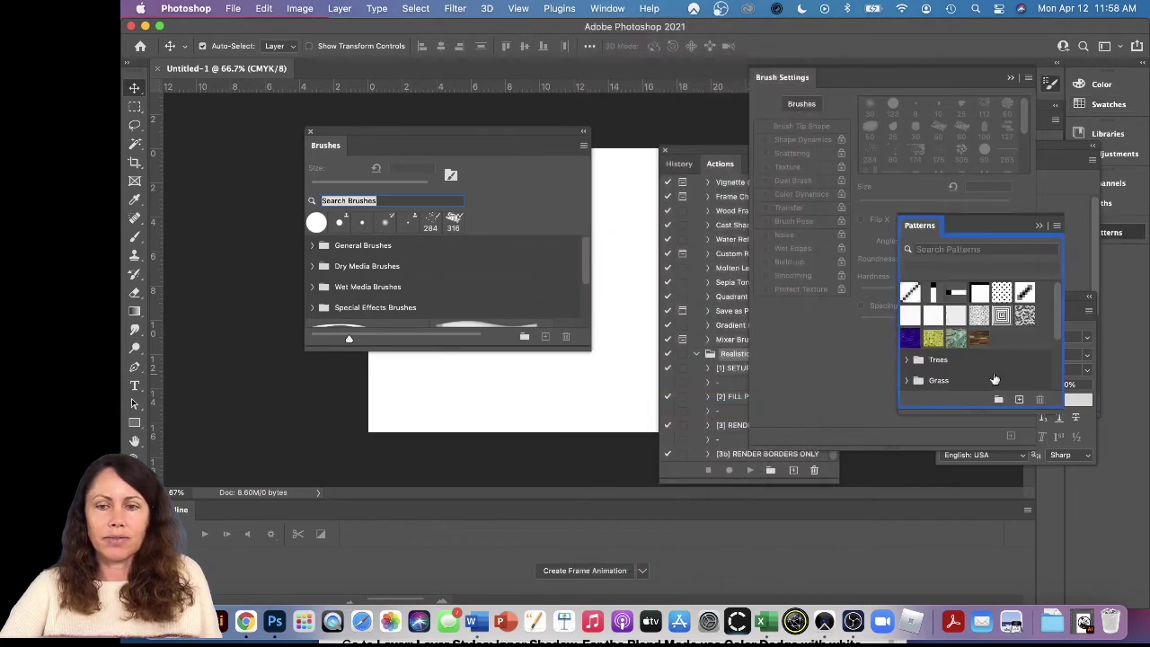
click(1057, 226)
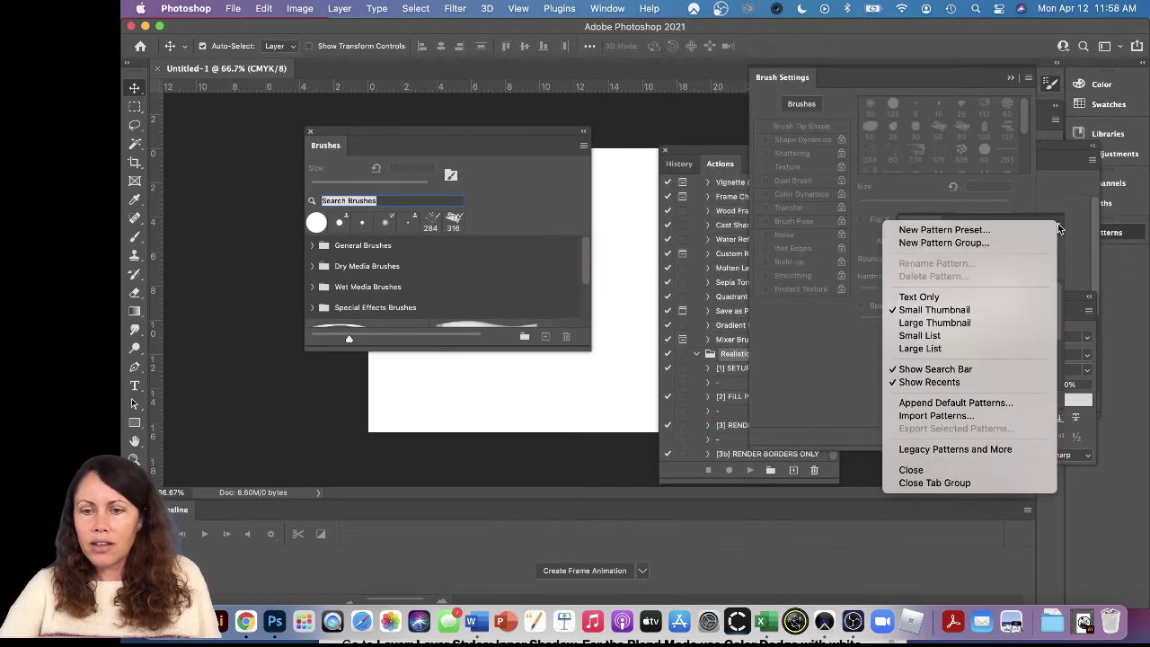
click(950, 416)
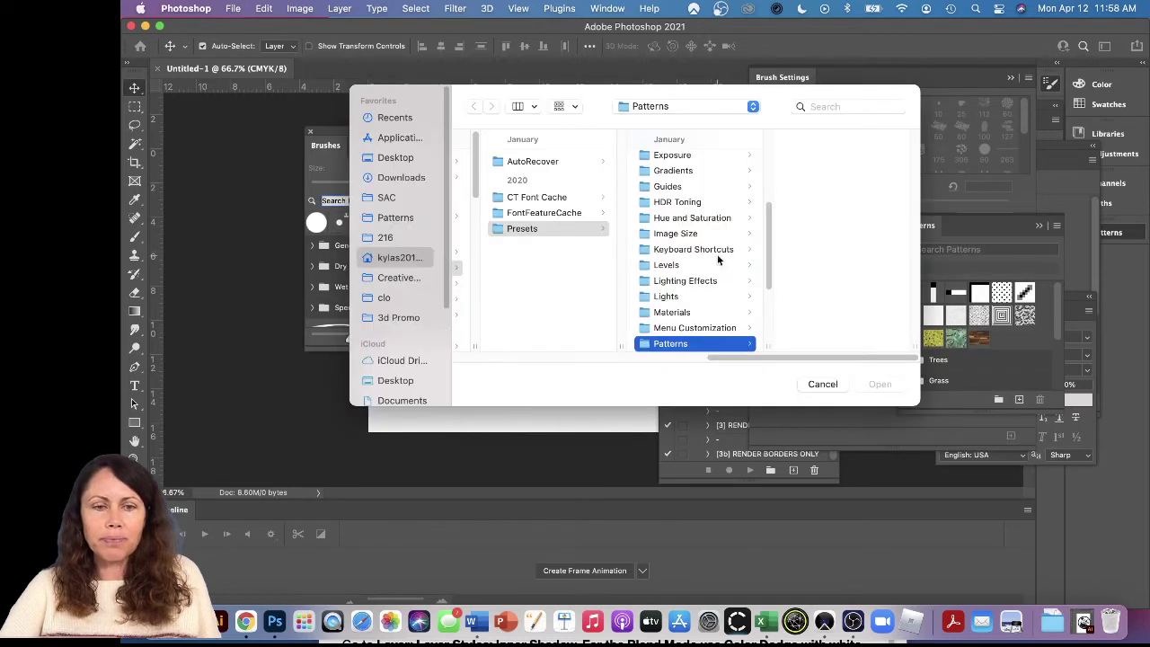
click(404, 179)
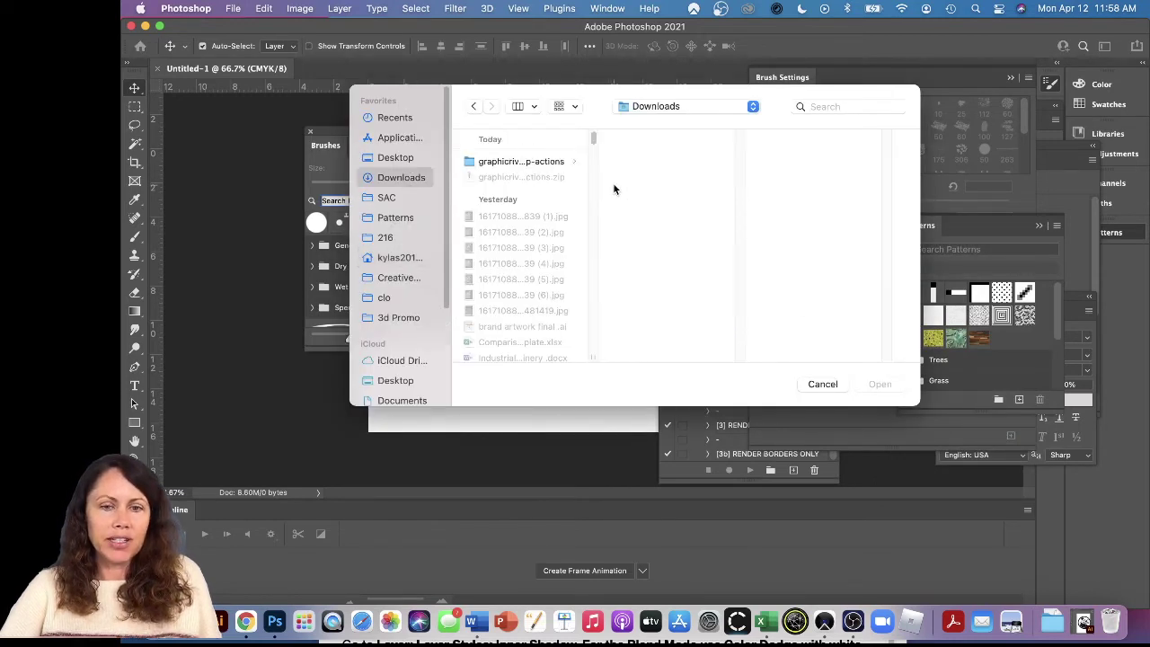
click(532, 161)
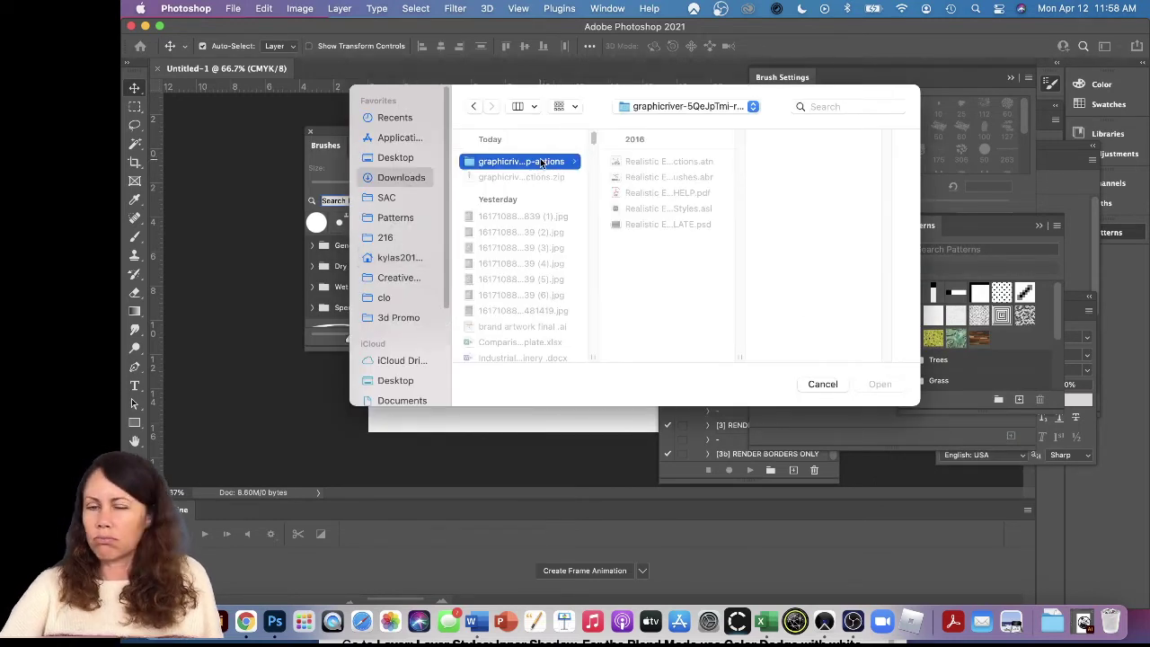
click(830, 385)
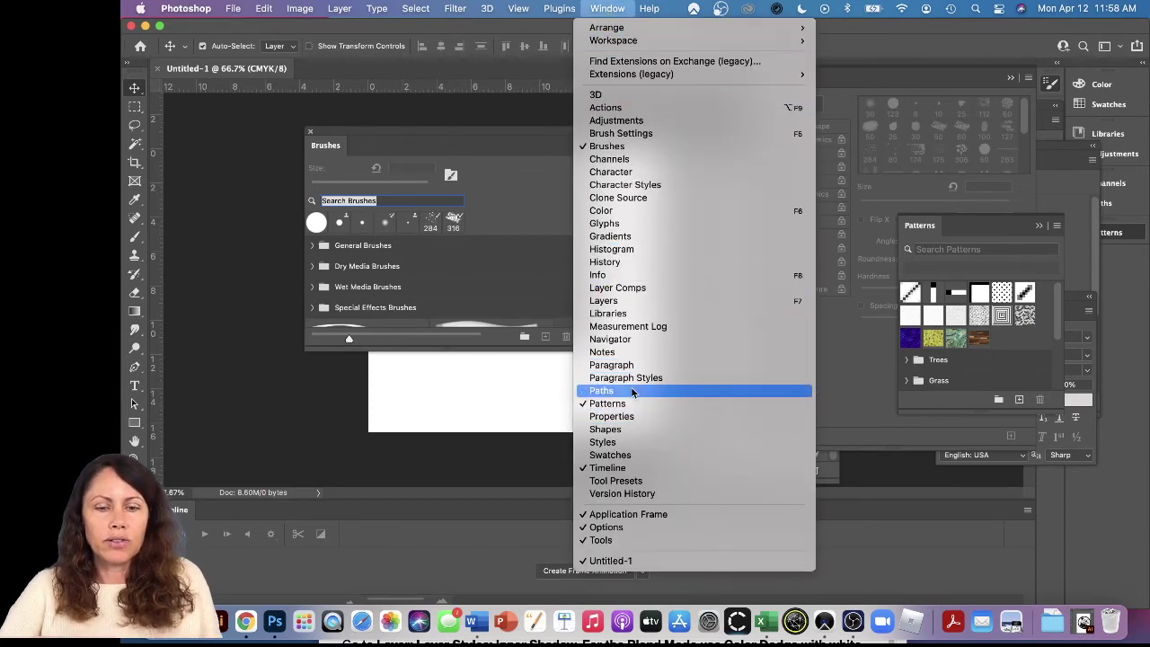
- Import 'Realistic Embroidery 2 - Styles.asl' from the download folder into the Styles panel
click(637, 442)
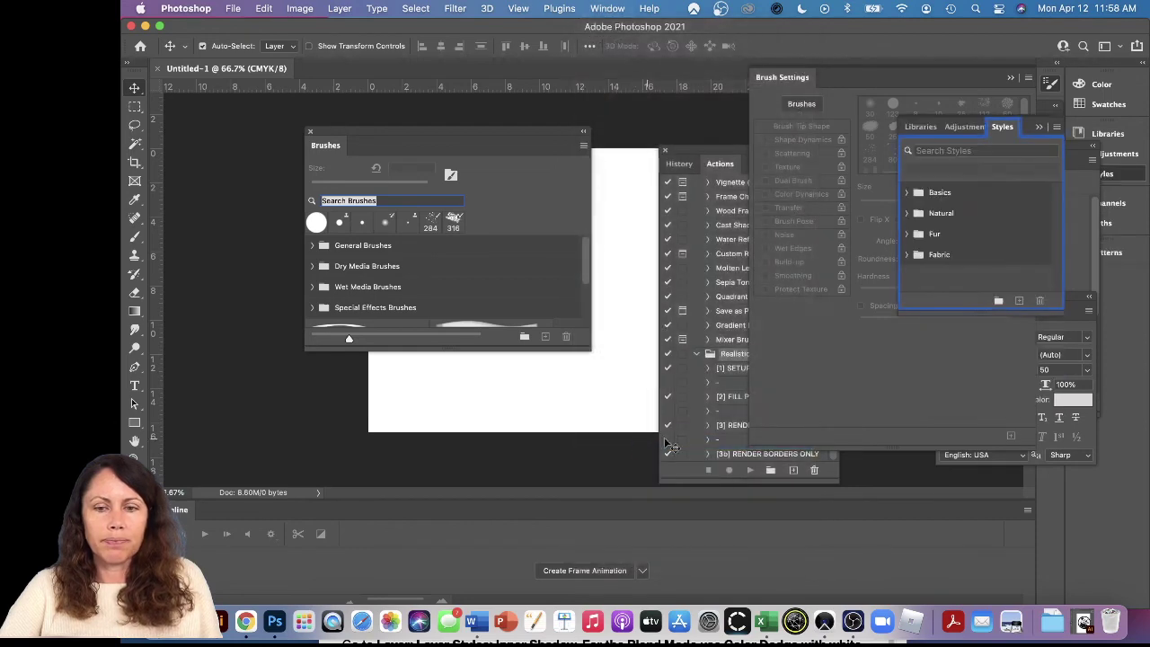
click(1058, 129)
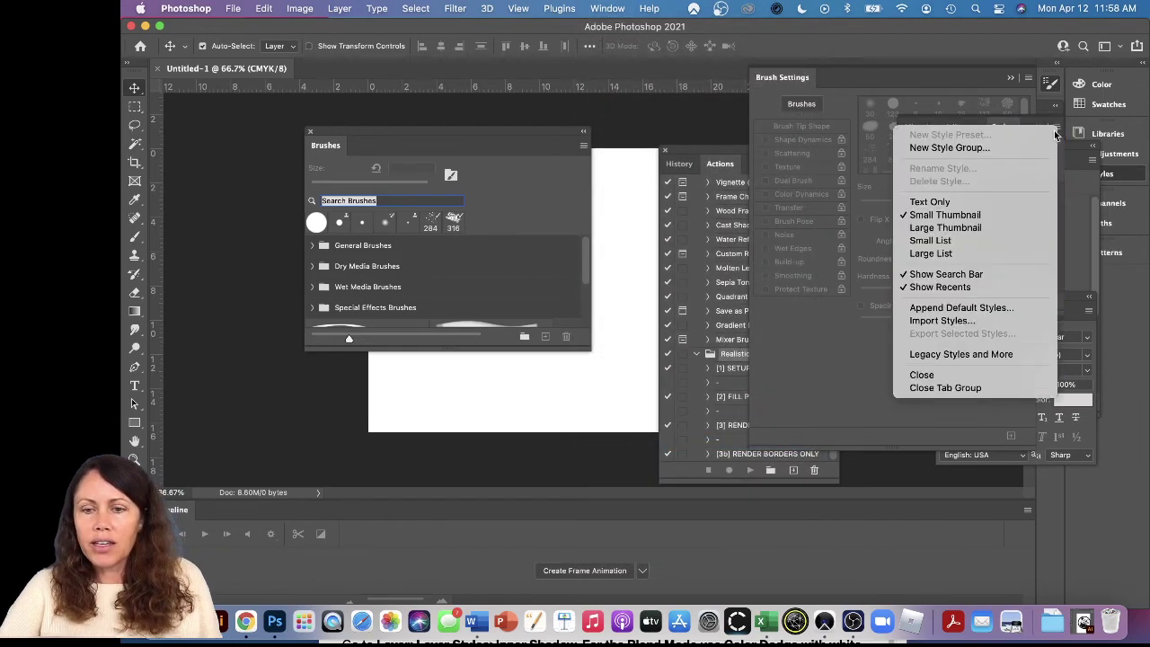
click(976, 326)
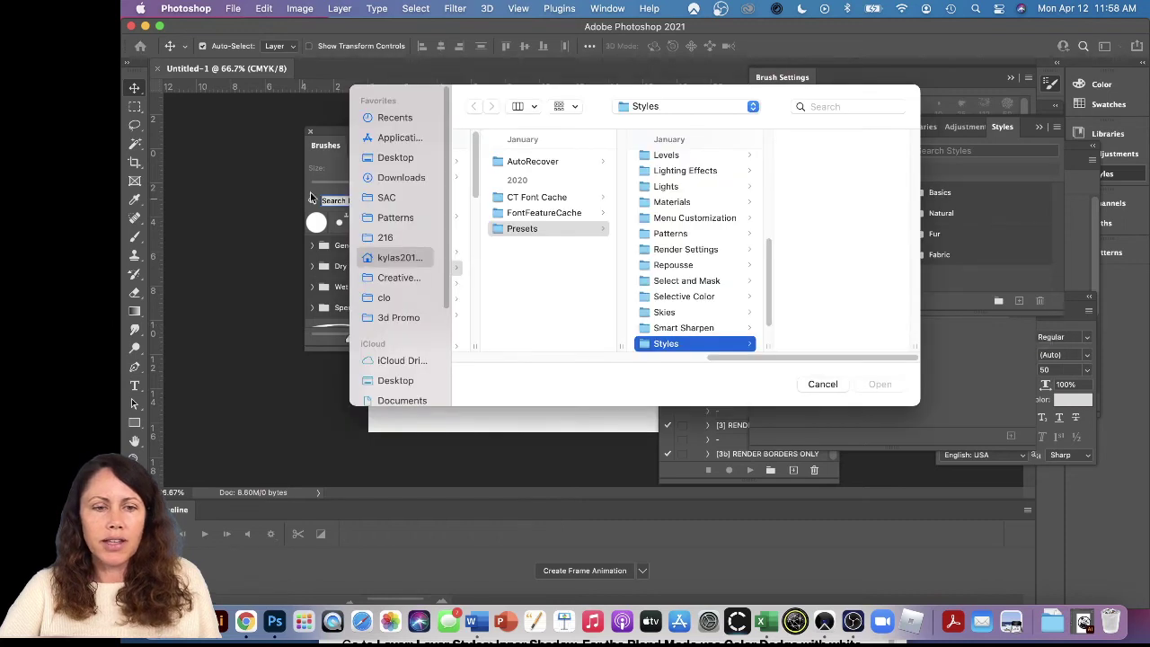
click(404, 180)
click(500, 164)
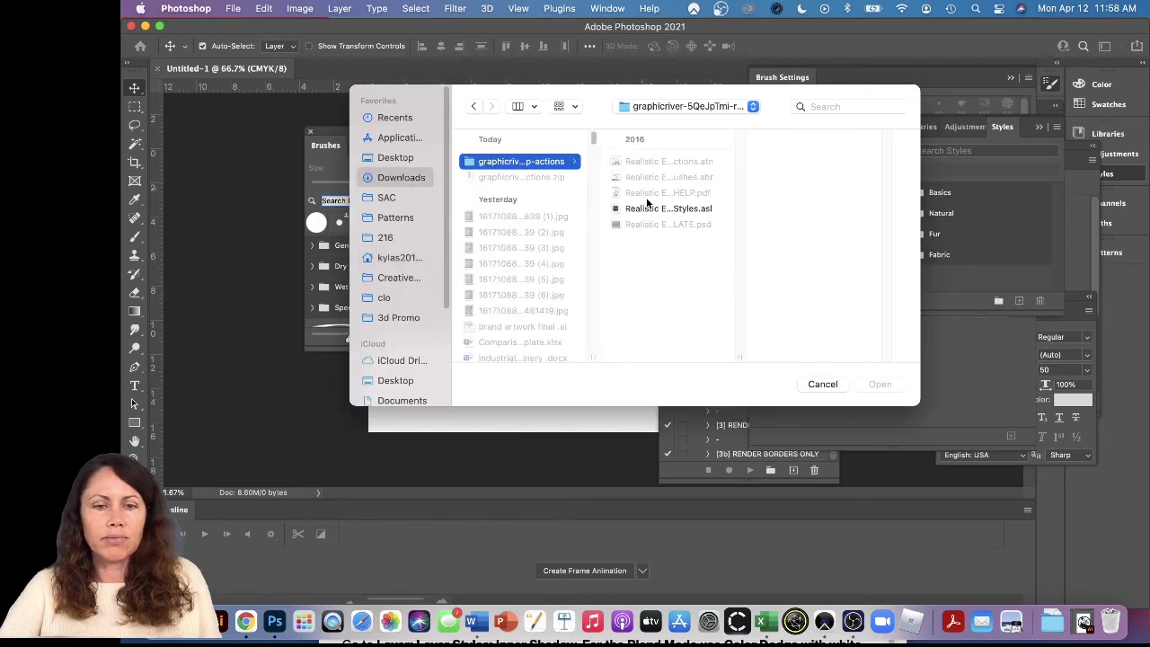
double_click(652, 210)
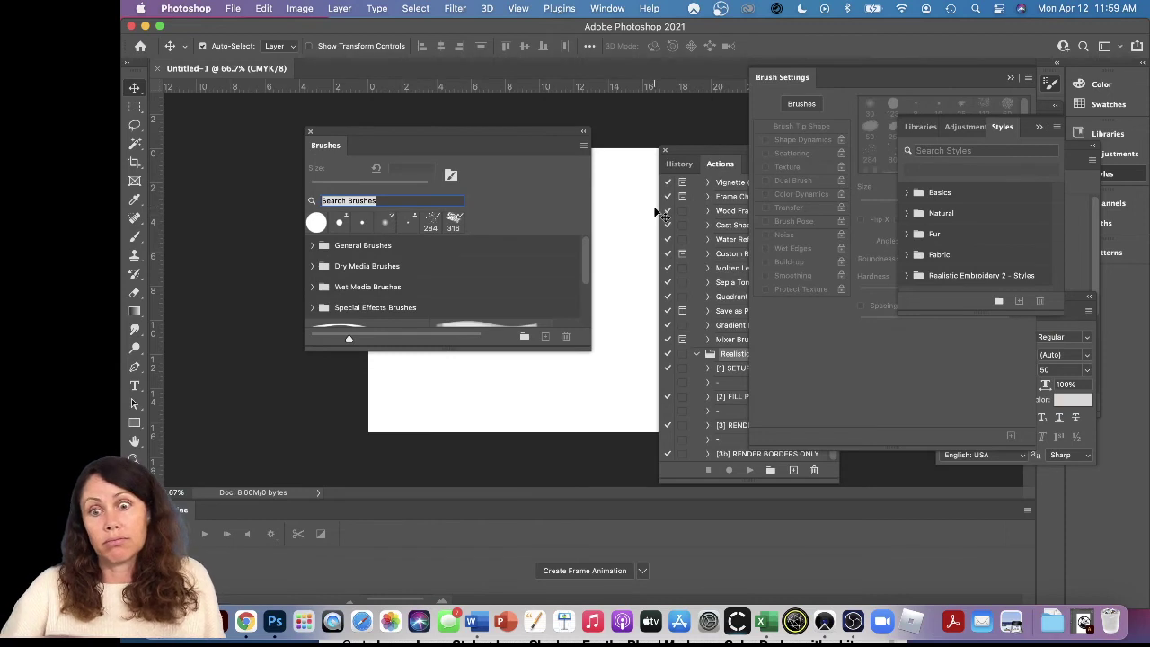